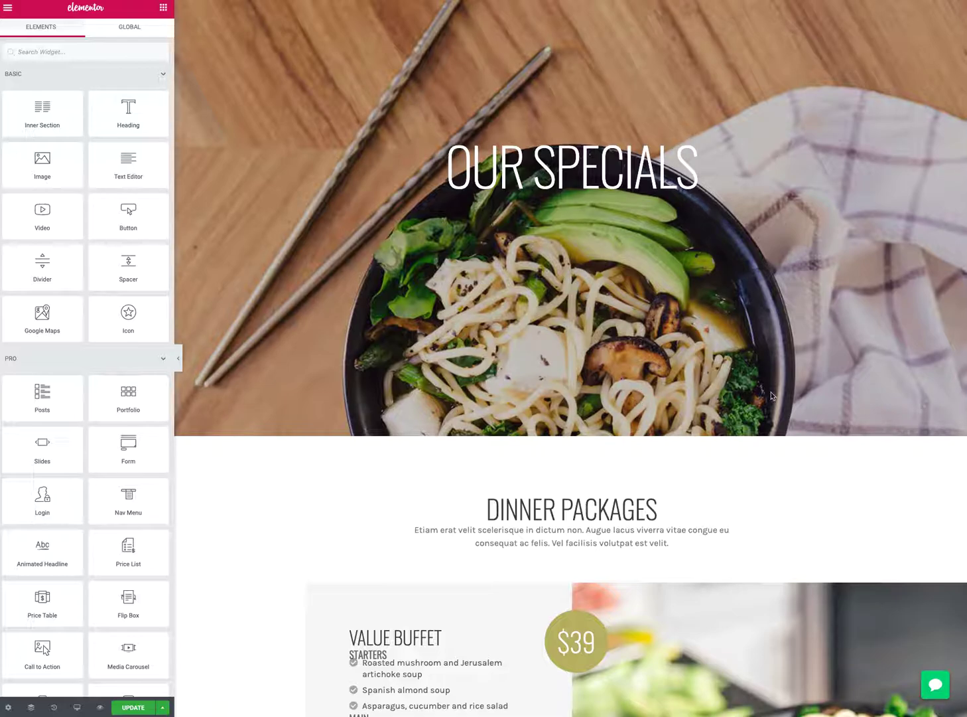
# Scroll through the Our Specials page preview, then bring up the Keyboard Shortcuts list with Cmd+?
pyautogui.scroll(-1, 810, 357)
pyautogui.scroll(-5, 808, 357)
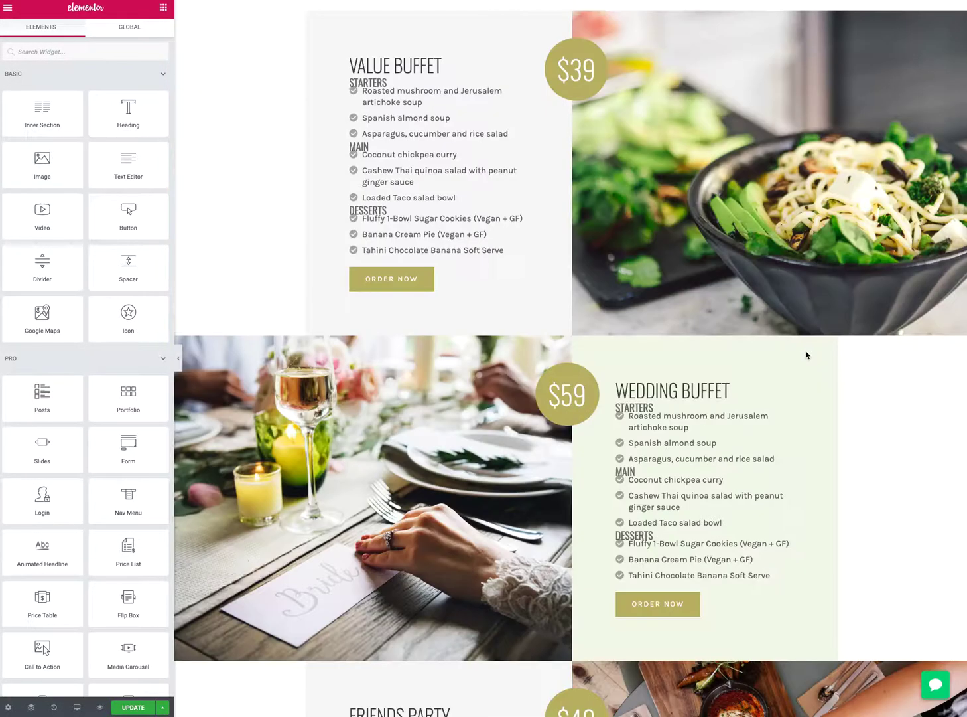
pyautogui.scroll(7, 805, 353)
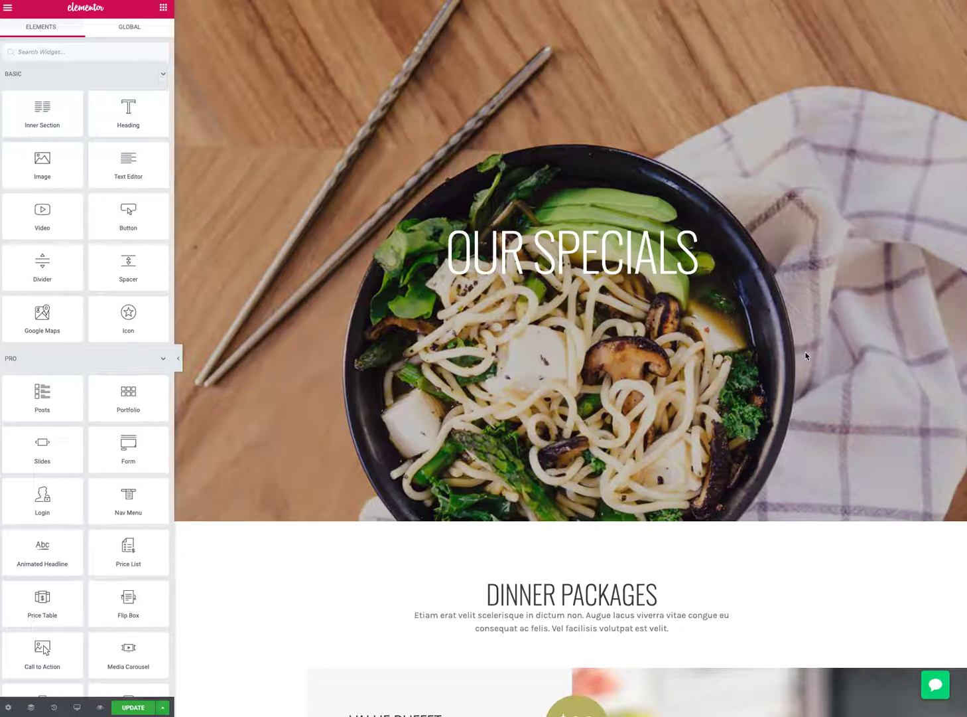
pyautogui.scroll(-1, 806, 357)
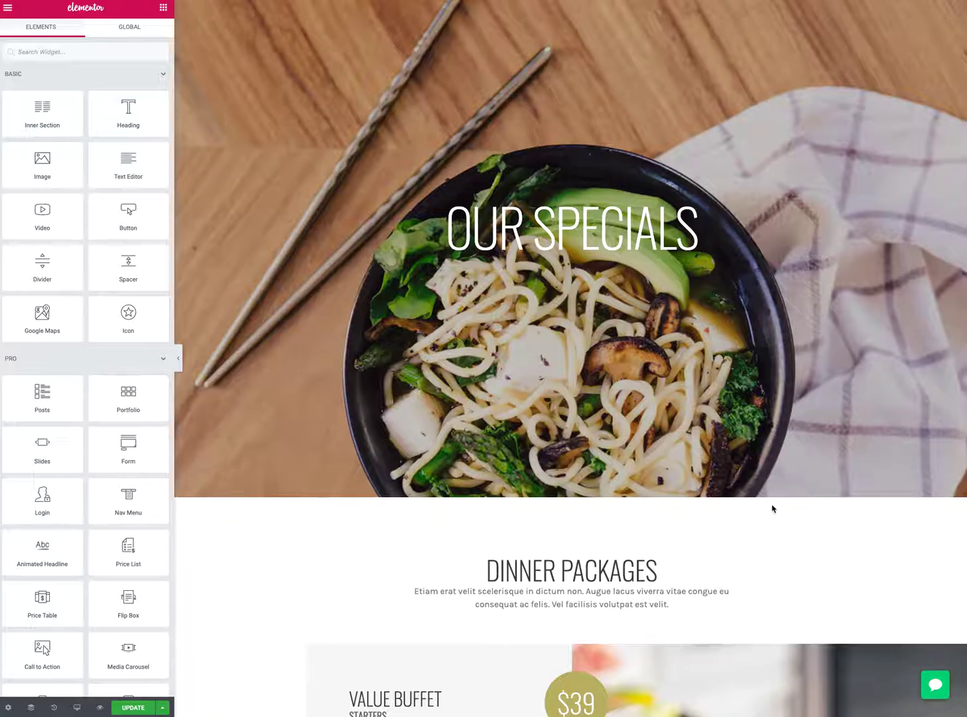
pyautogui.press('super+question')
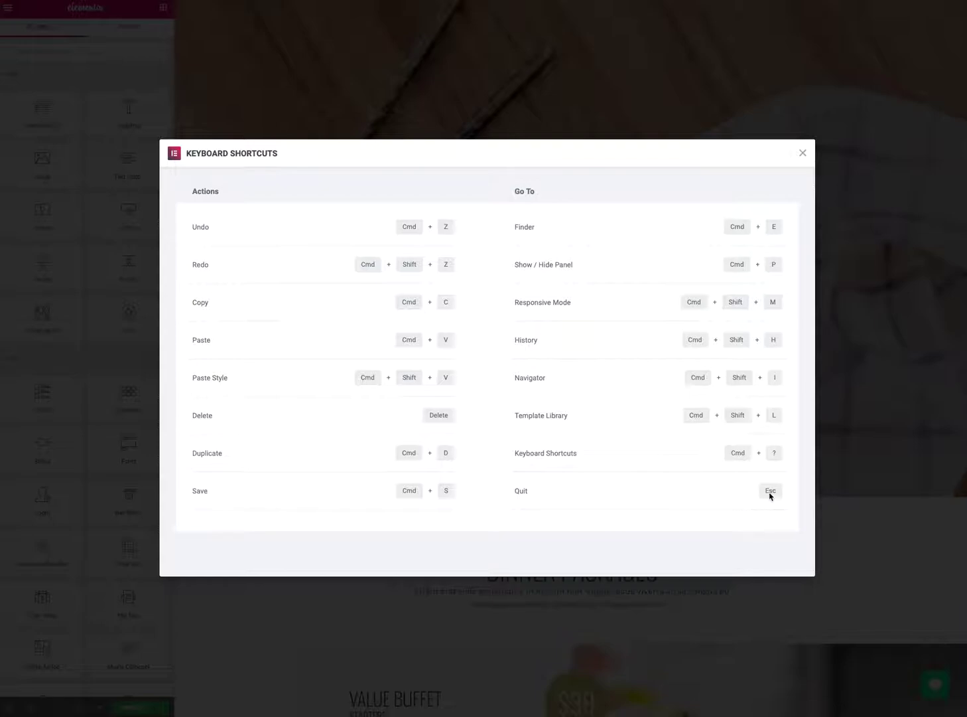
# Close the Keyboard Shortcuts dialog to return to the Our Specials page editor
pyautogui.press('Escape')
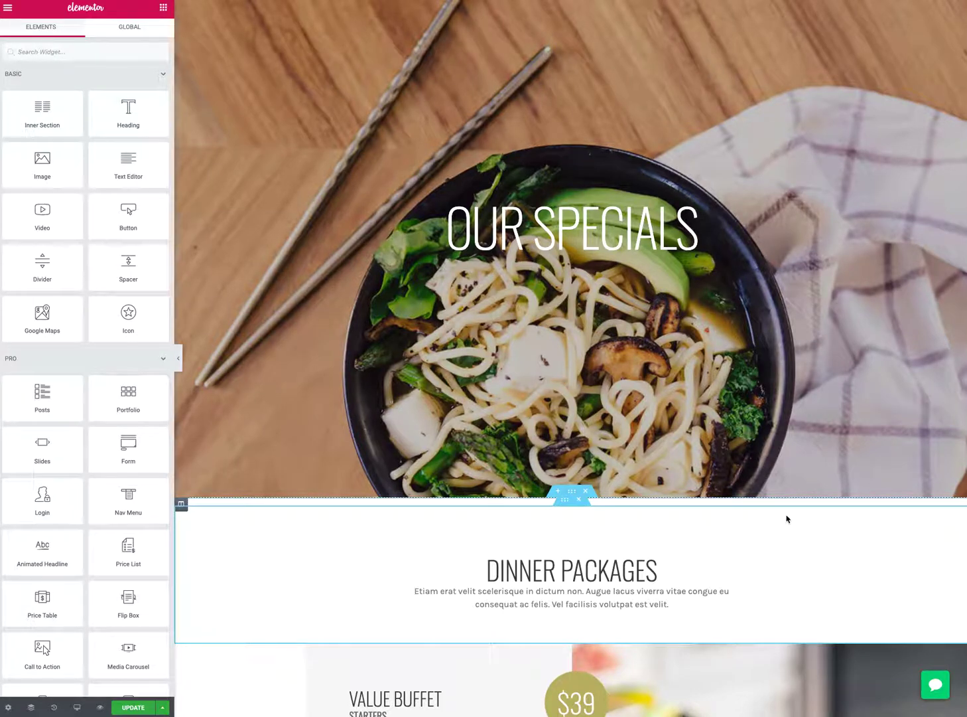
pyautogui.press('super+e')
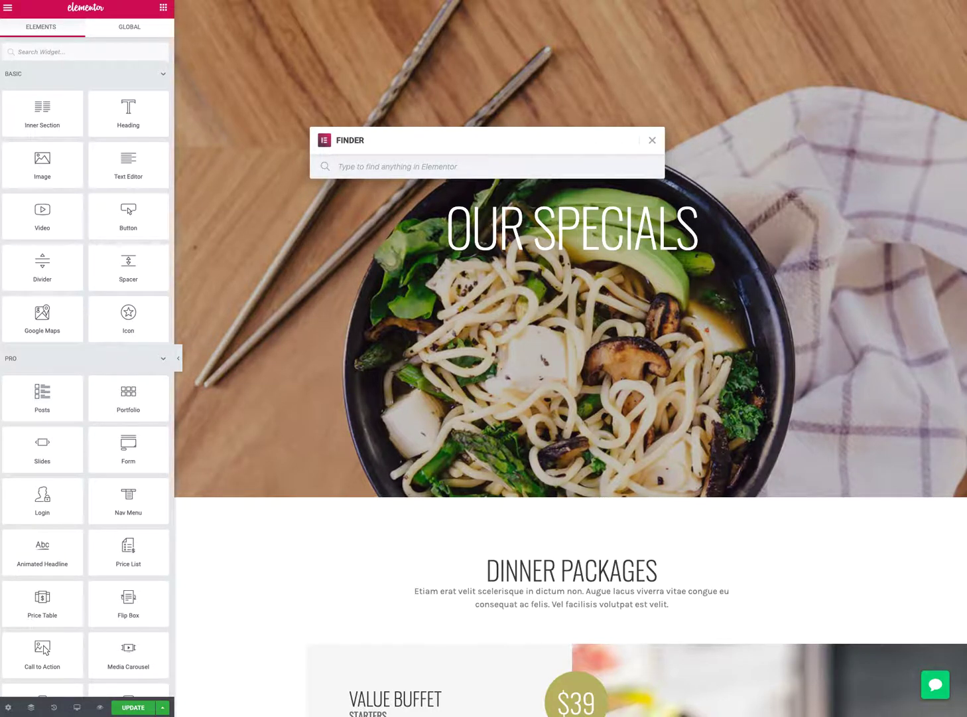
pyautogui.write('pa')
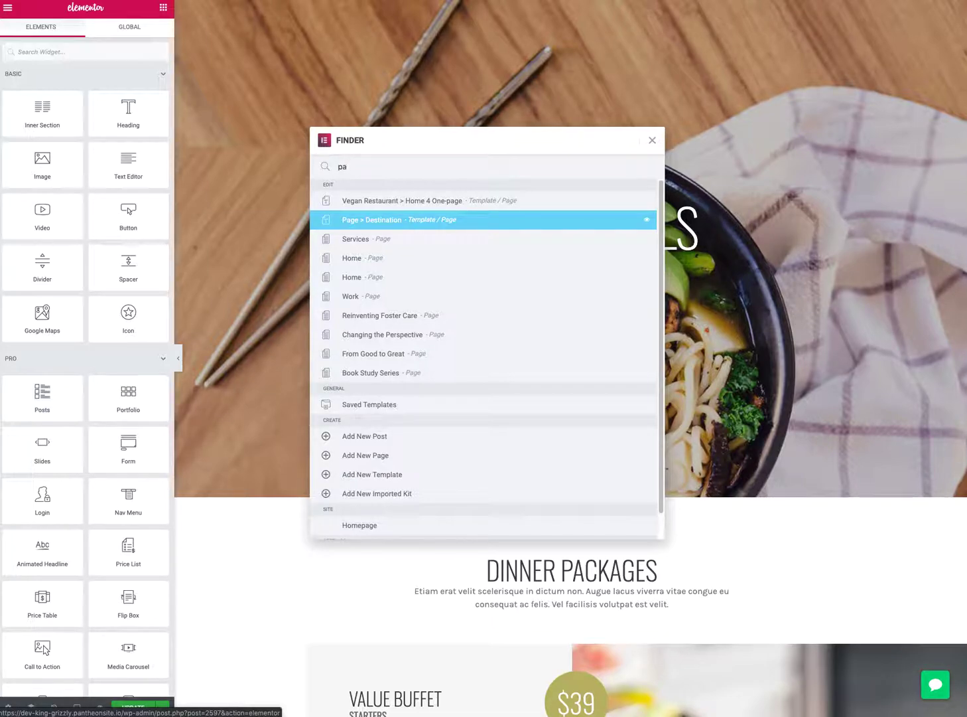
pyautogui.scroll(-1, 396, 470)
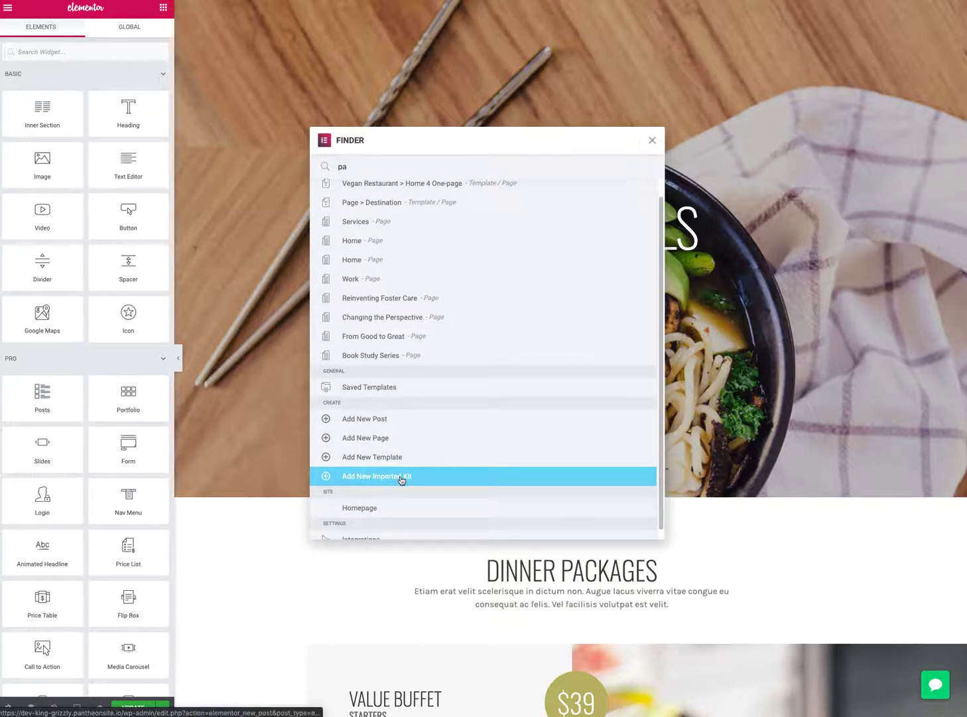
pyautogui.scroll(-1, 403, 478)
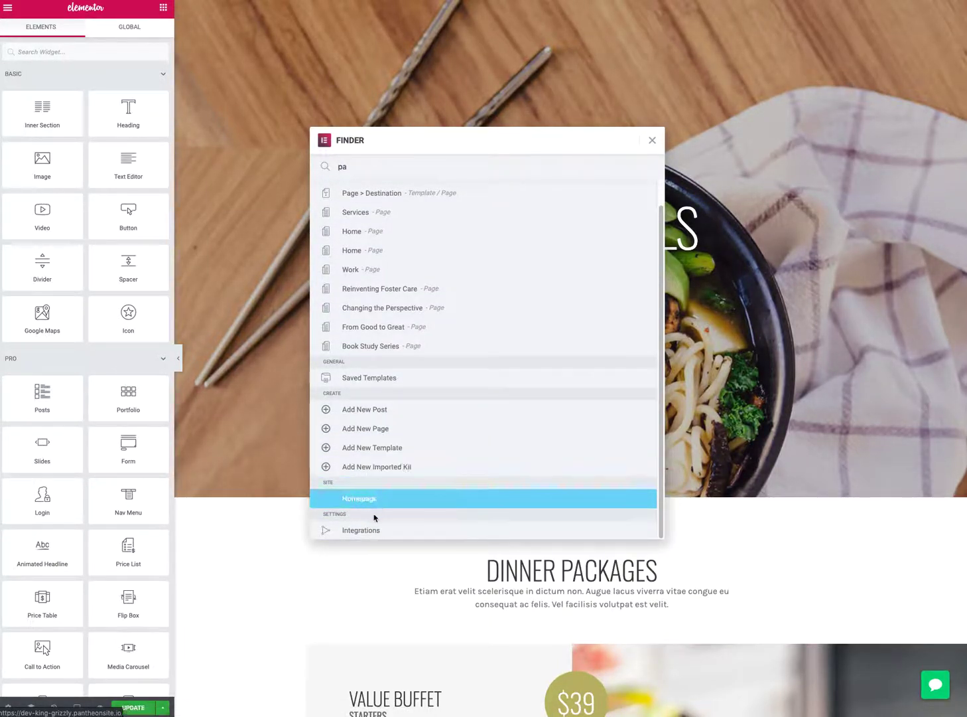
pyautogui.click(429, 431)
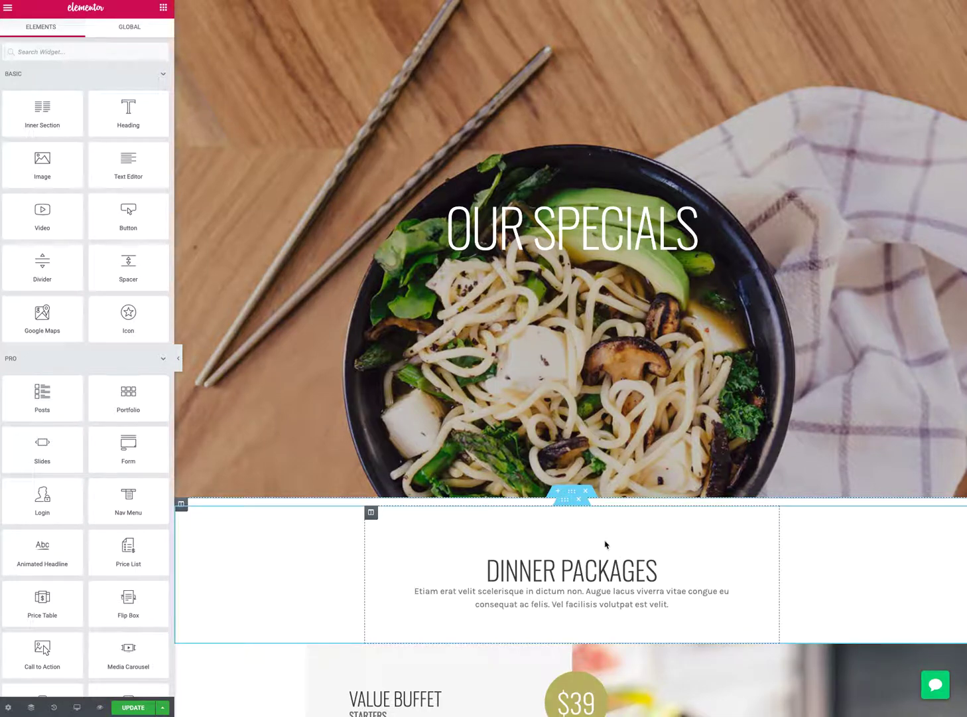
# Change the Value Buffet STARTERS heading's Advanced bottom margin from -8 to 10 px
pyautogui.scroll(-3, 560, 446)
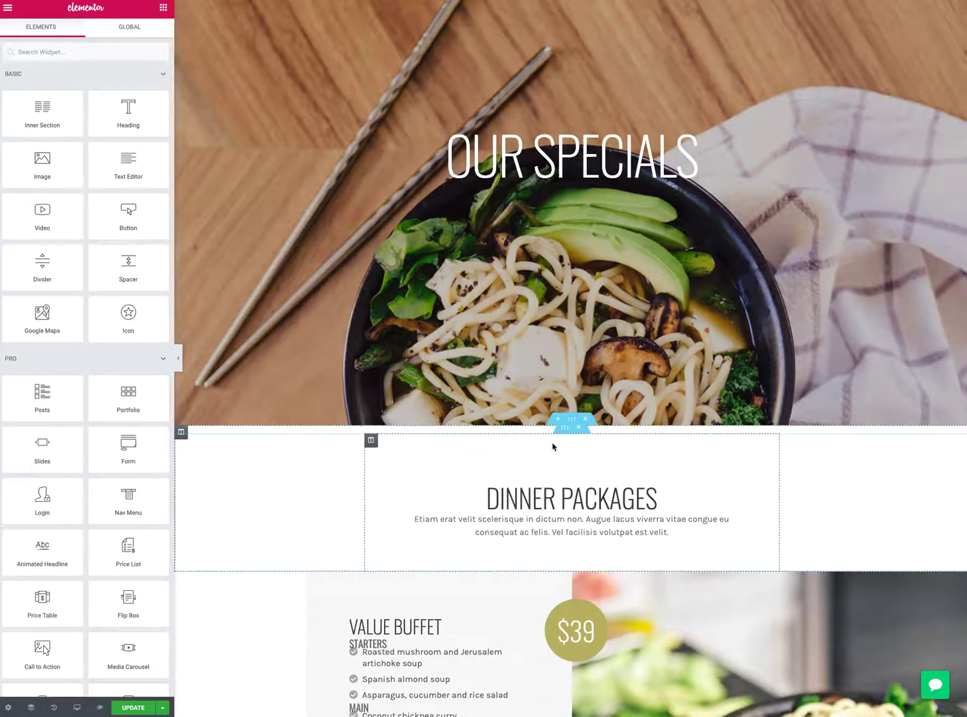
pyautogui.scroll(-6, 553, 448)
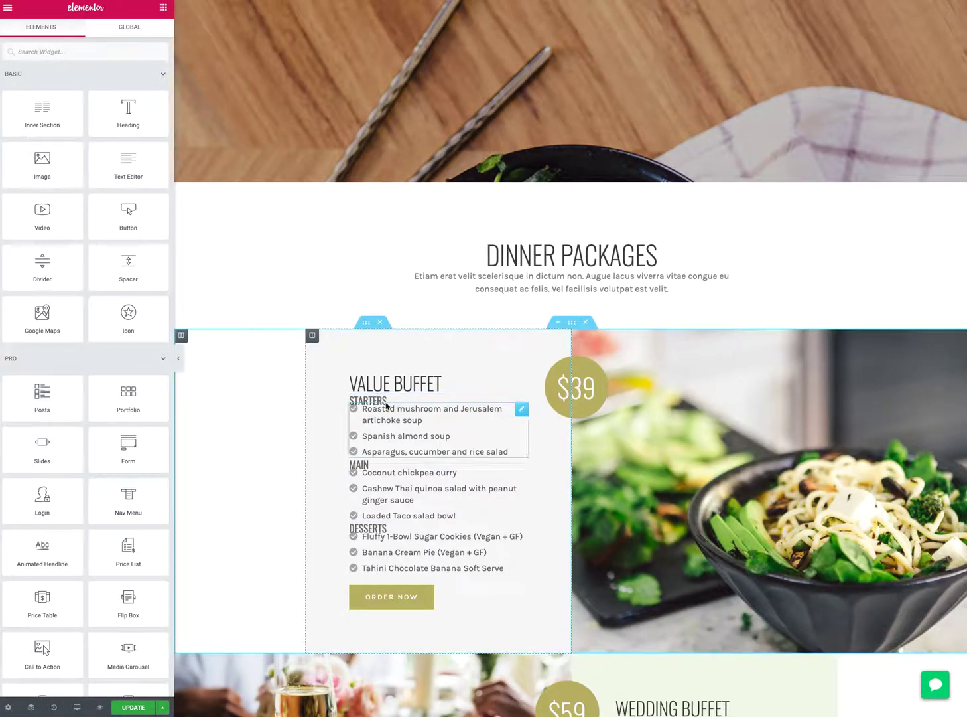
pyautogui.click(383, 400)
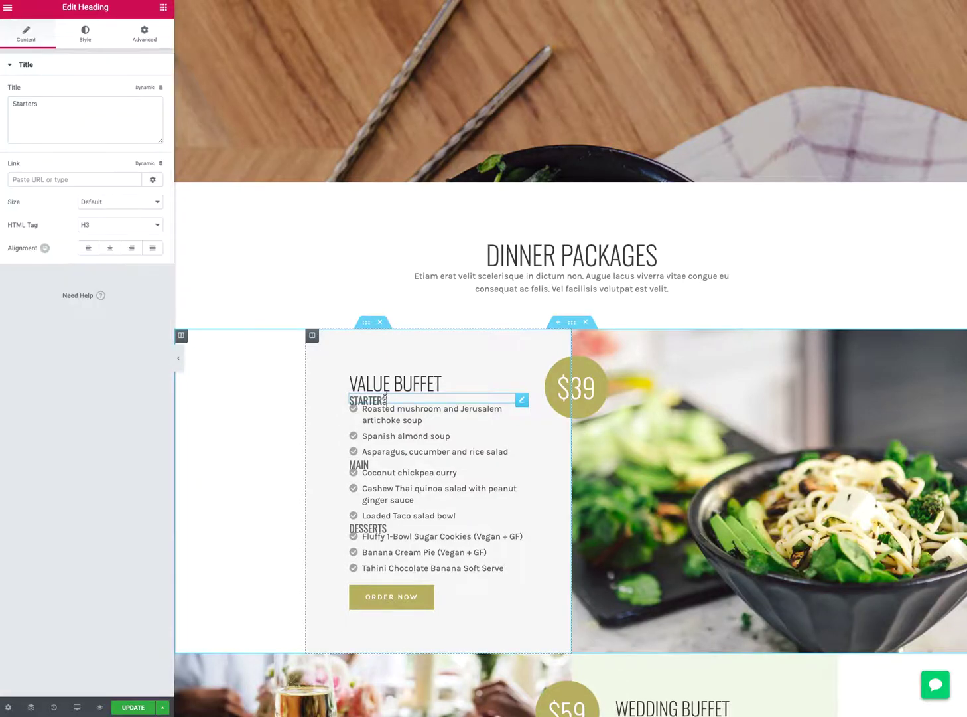
pyautogui.click(88, 37)
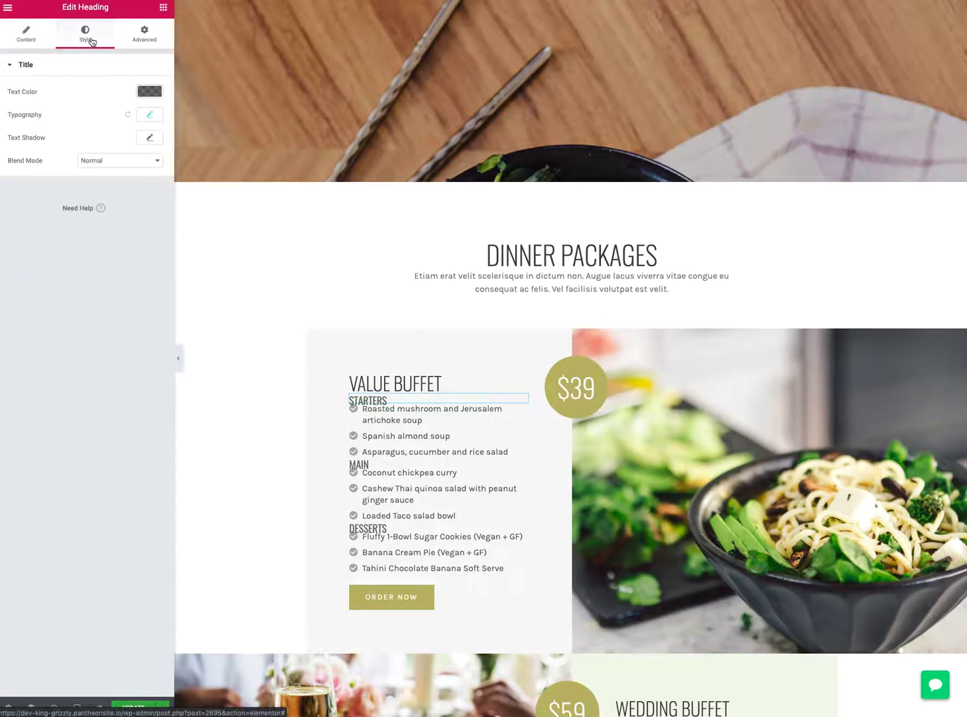
pyautogui.click(145, 40)
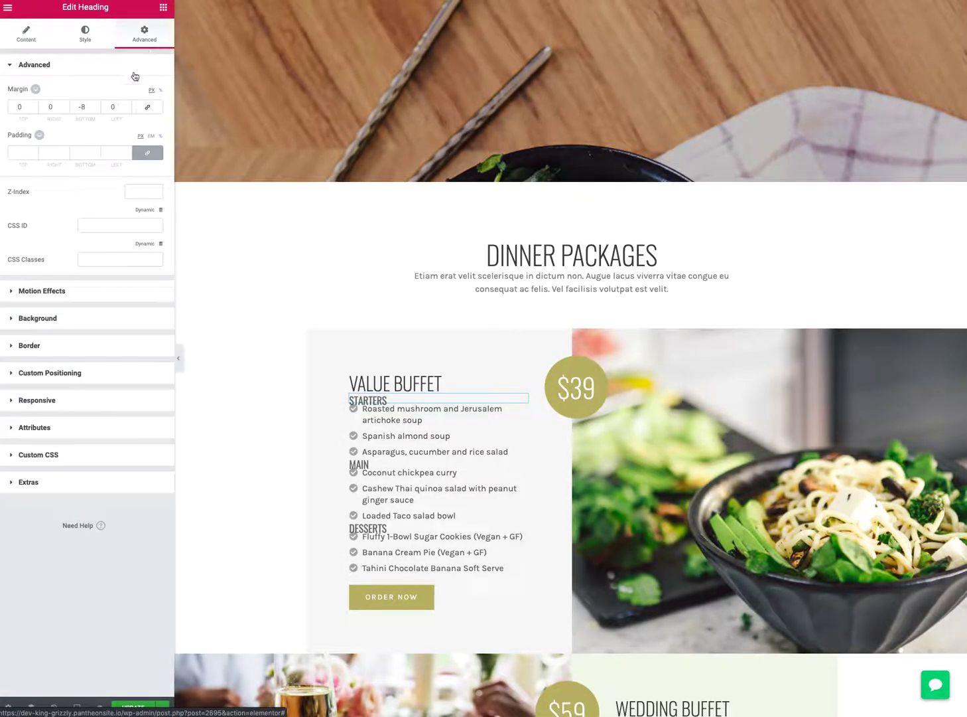
pyautogui.doubleClick(84, 107)
pyautogui.write('0')
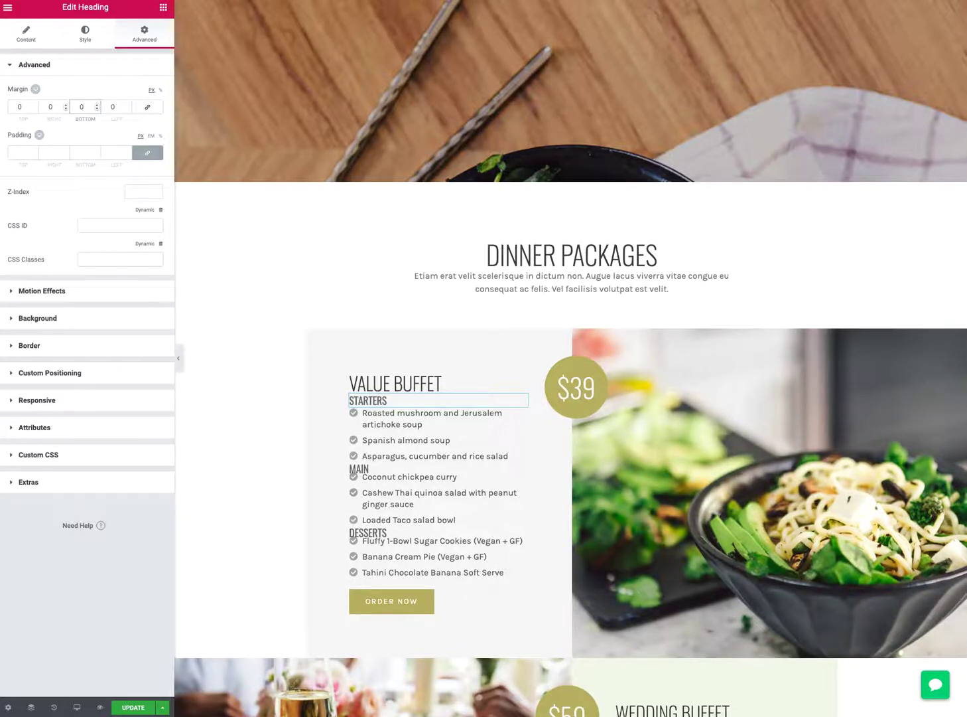
pyautogui.press('BackSpace')
pyautogui.write('10')
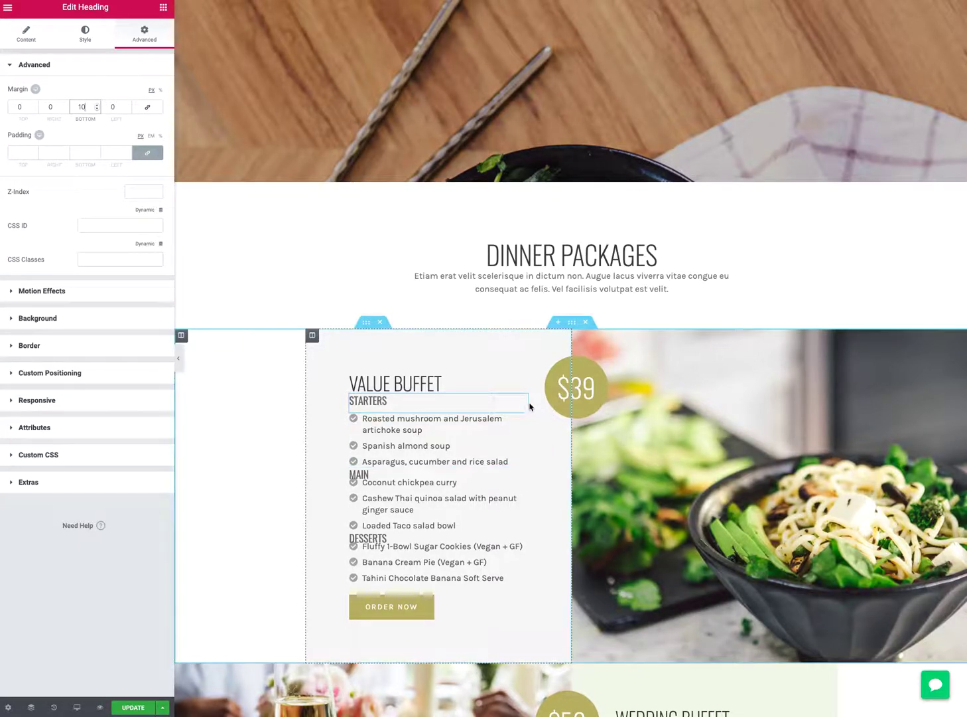
pyautogui.moveTo(523, 403)
# Paste the copied heading margin style onto the Value Buffet's Desserts heading
pyautogui.rightClick(522, 402)
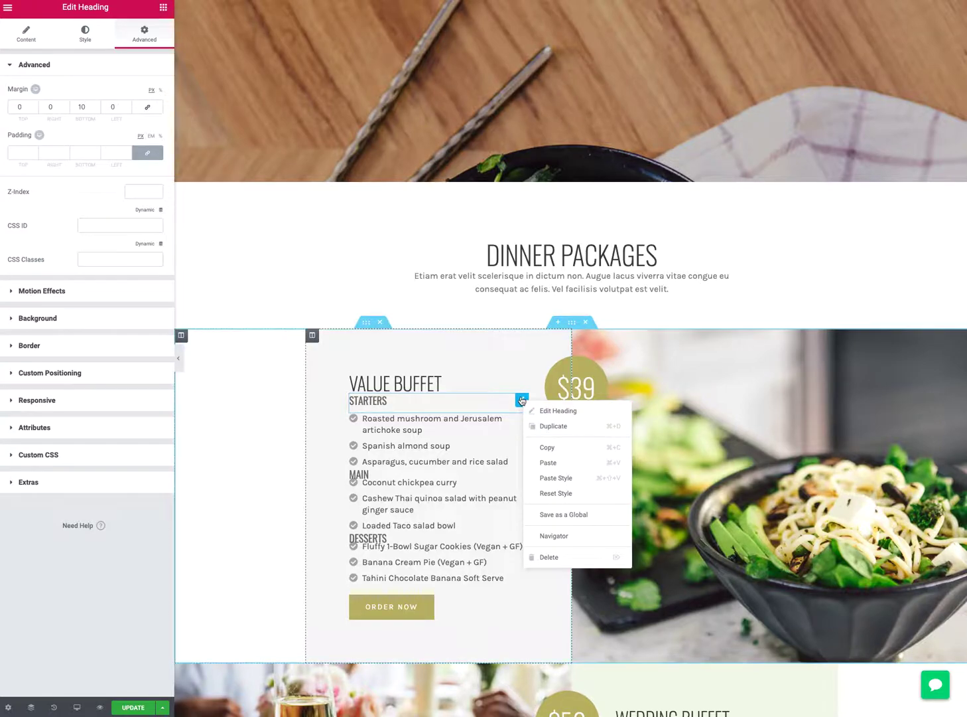
pyautogui.click(523, 402)
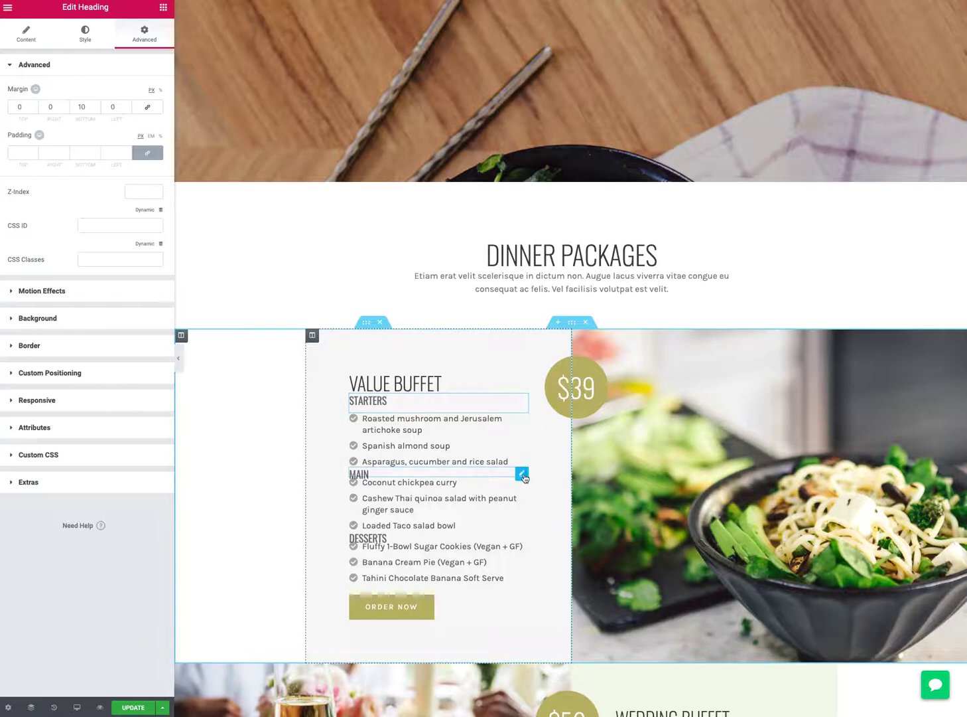
pyautogui.click(522, 473)
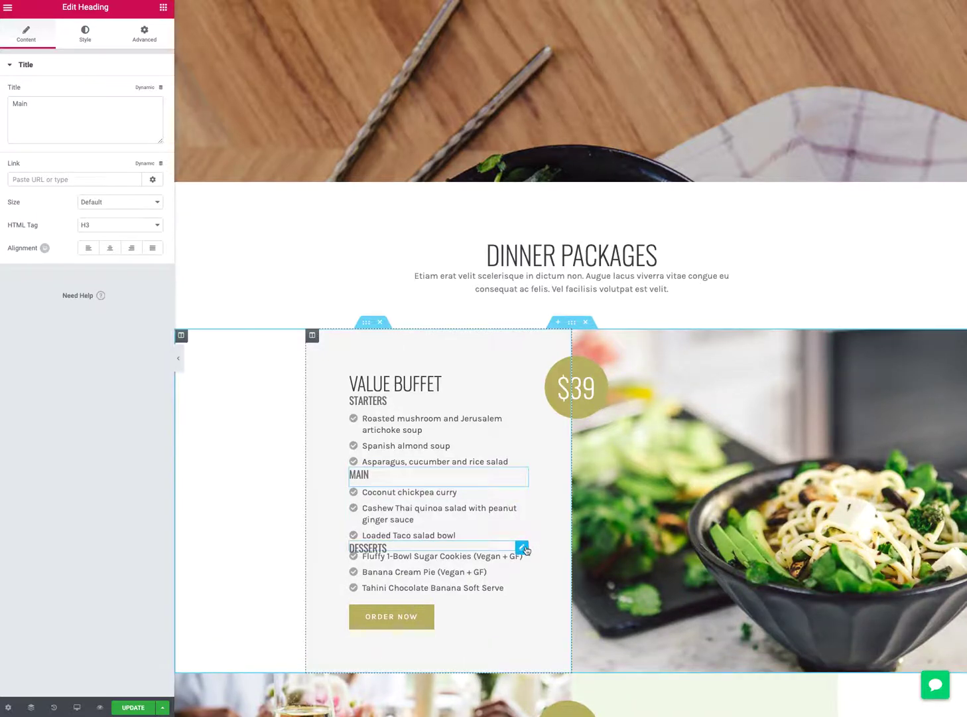
pyautogui.rightClick(523, 548)
pyautogui.click(545, 609)
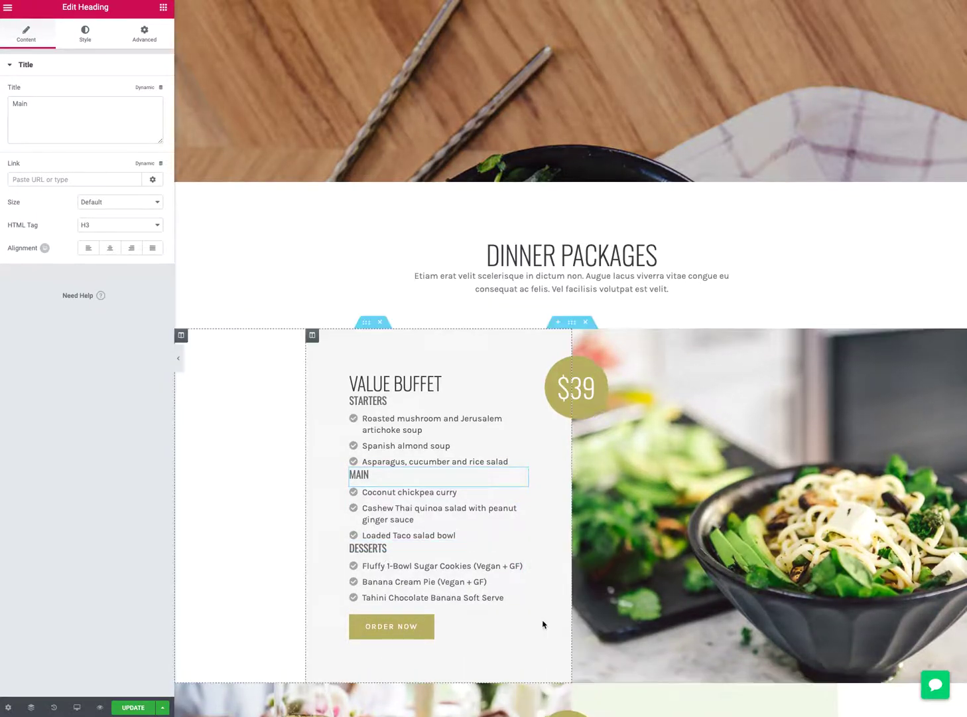
# Paste the same heading style onto the Wedding Buffet's Starters heading
pyautogui.scroll(-1, 544, 499)
pyautogui.scroll(-5, 546, 489)
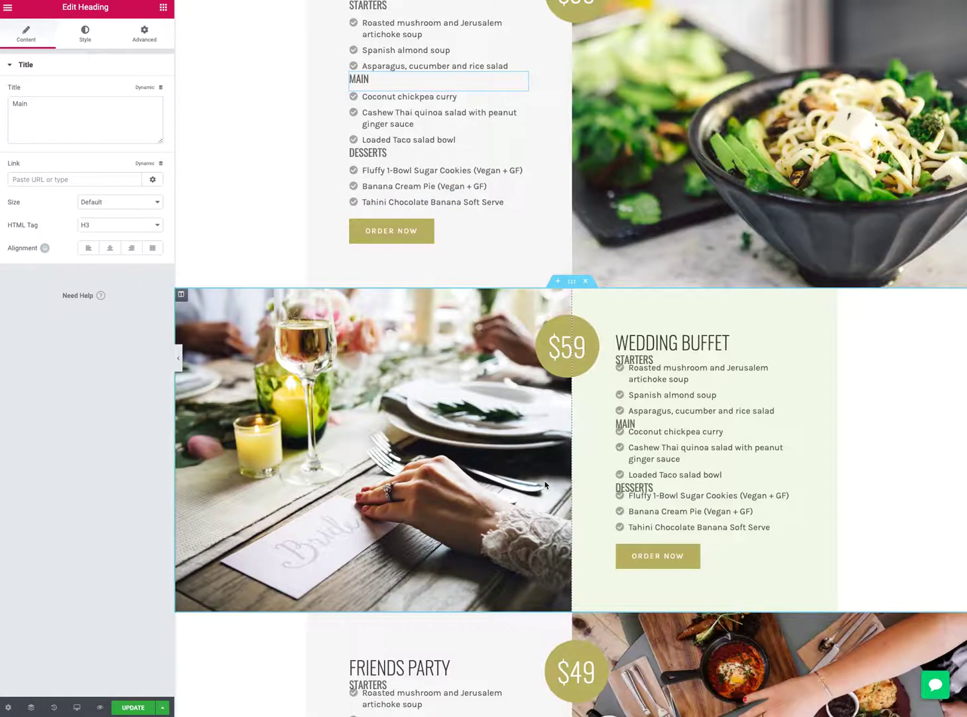
pyautogui.click(786, 358)
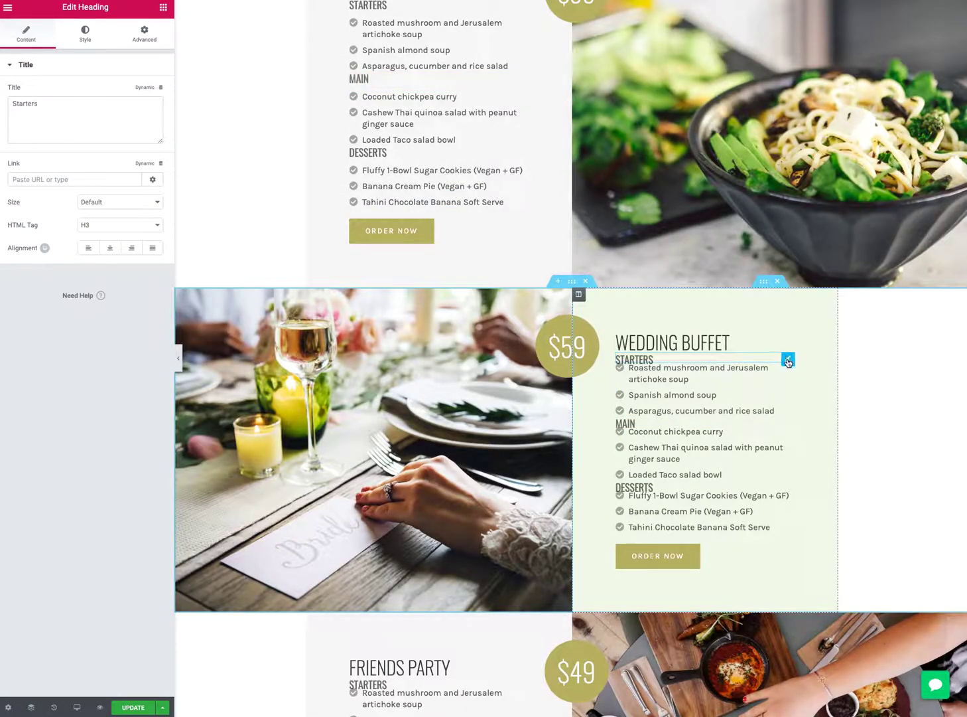
pyautogui.rightClick(787, 359)
pyautogui.click(816, 424)
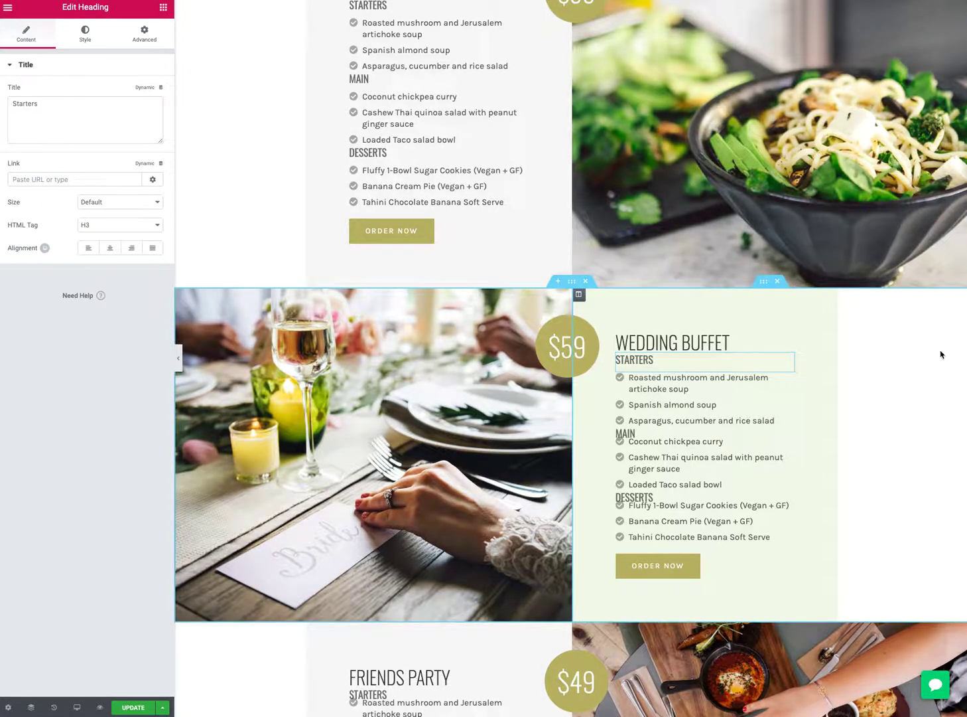
# In History, revert to the Heading Margin Edited step, then restore the latest Style Pasted step
pyautogui.hotkey('ctrl', 'shift', 'h')
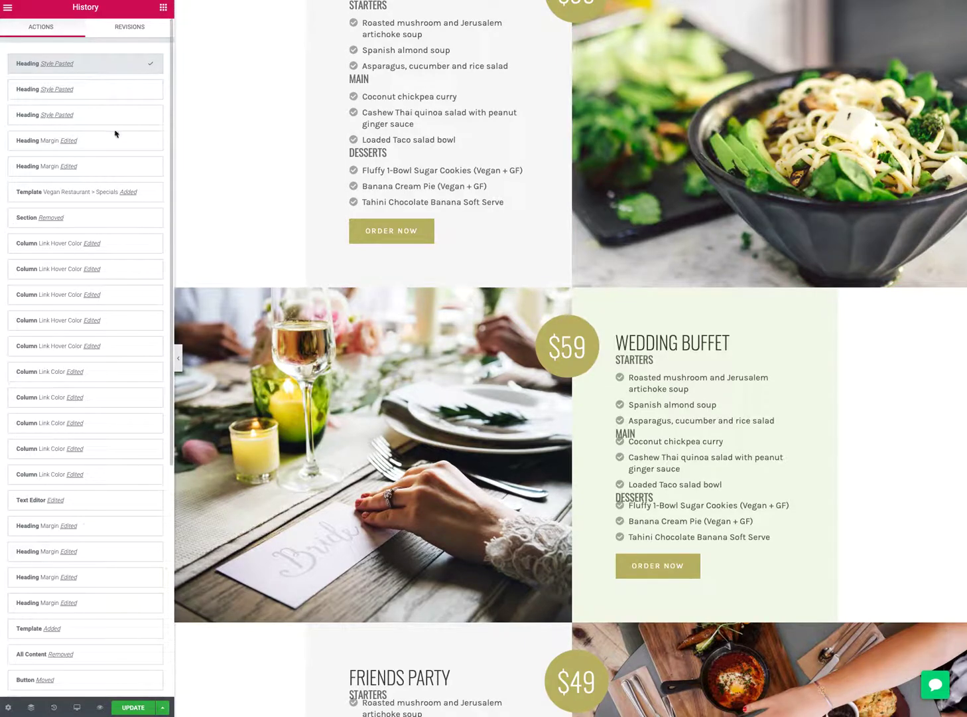
pyautogui.click(112, 144)
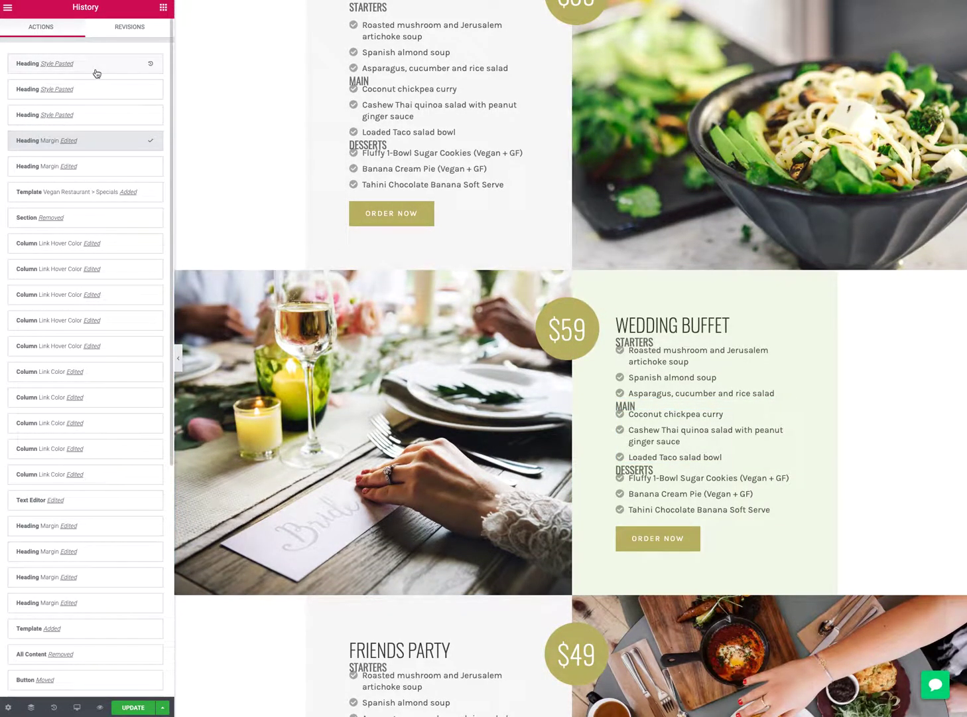
pyautogui.click(95, 70)
# Undo two actions with Cmd+Z, then redo forward with Cmd+Shift+Z
pyautogui.hotkey('ctrl', 'z')
pyautogui.hotkey('ctrl', 'z')
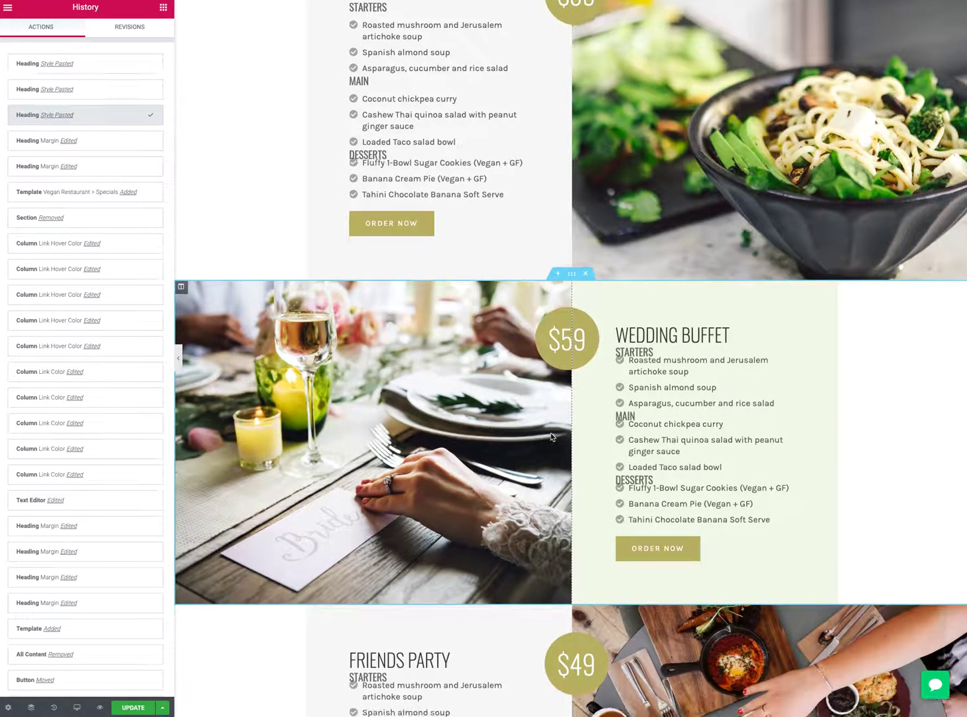
pyautogui.hotkey('ctrl', 'z')
pyautogui.hotkey('ctrl', 'z')
pyautogui.hotkey('ctrl', 'shift', 'z')
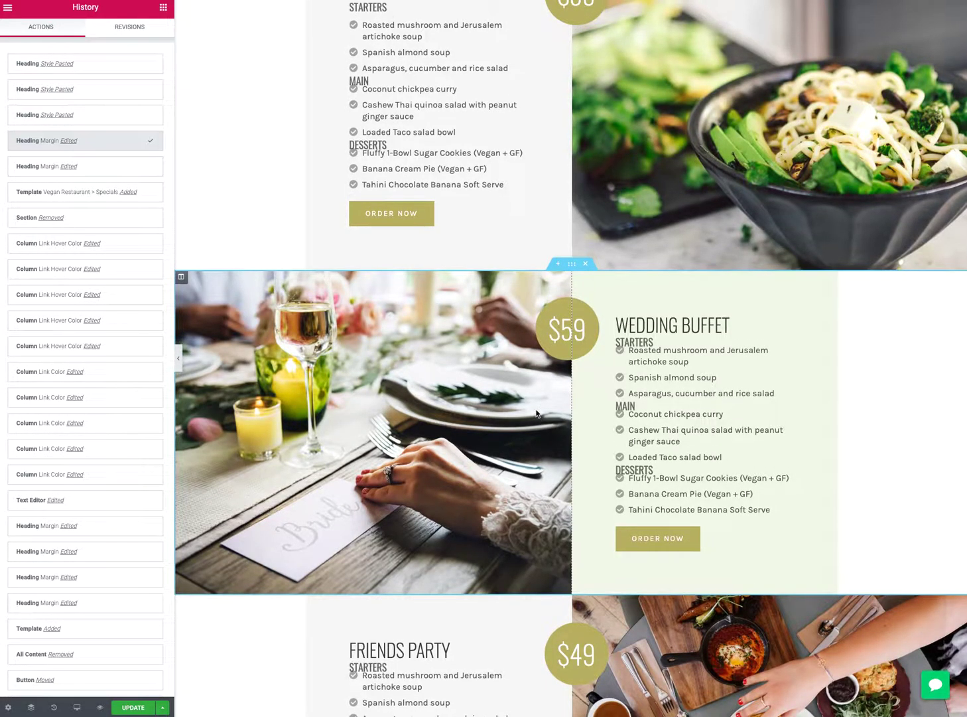
pyautogui.hotkey('ctrl', 'shift', 'z')
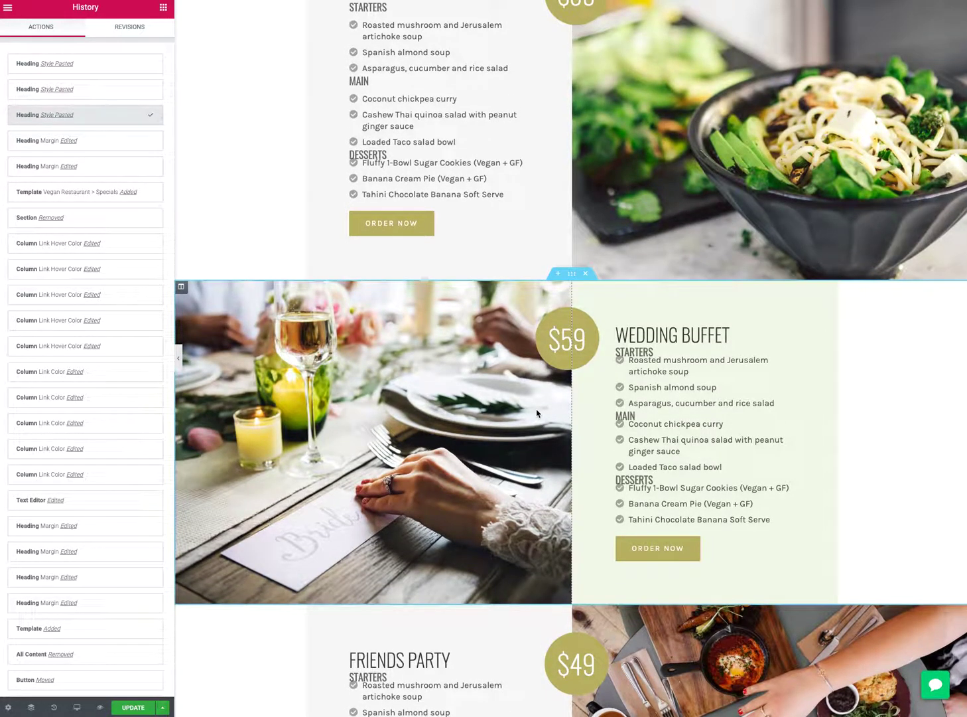
pyautogui.hotkey('ctrl', 'shift', 'z')
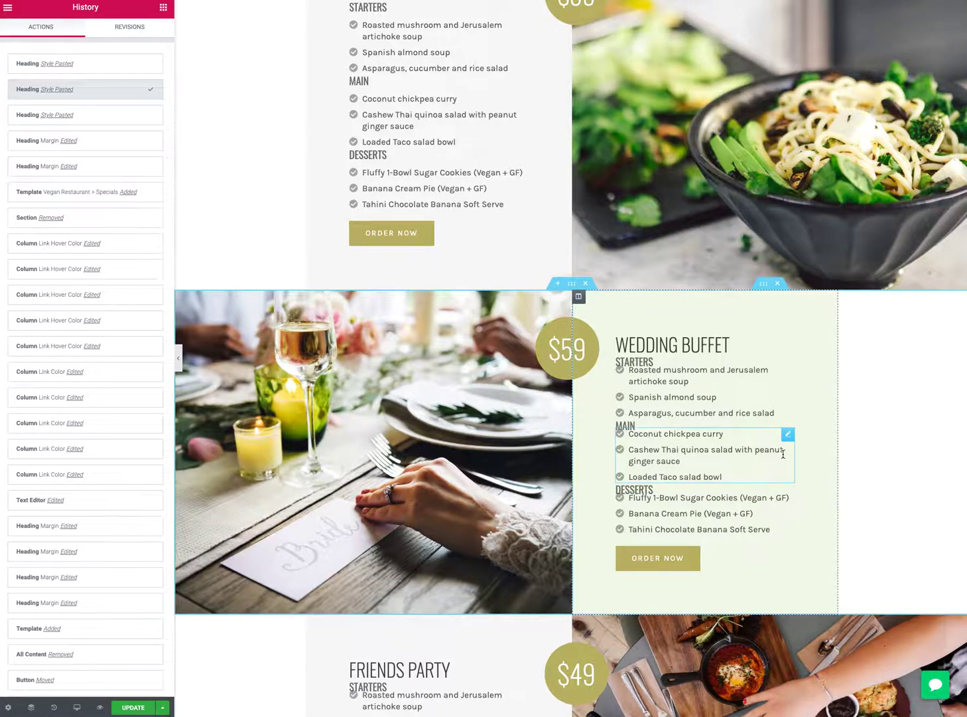
pyautogui.hotkey('ctrl', 'p')
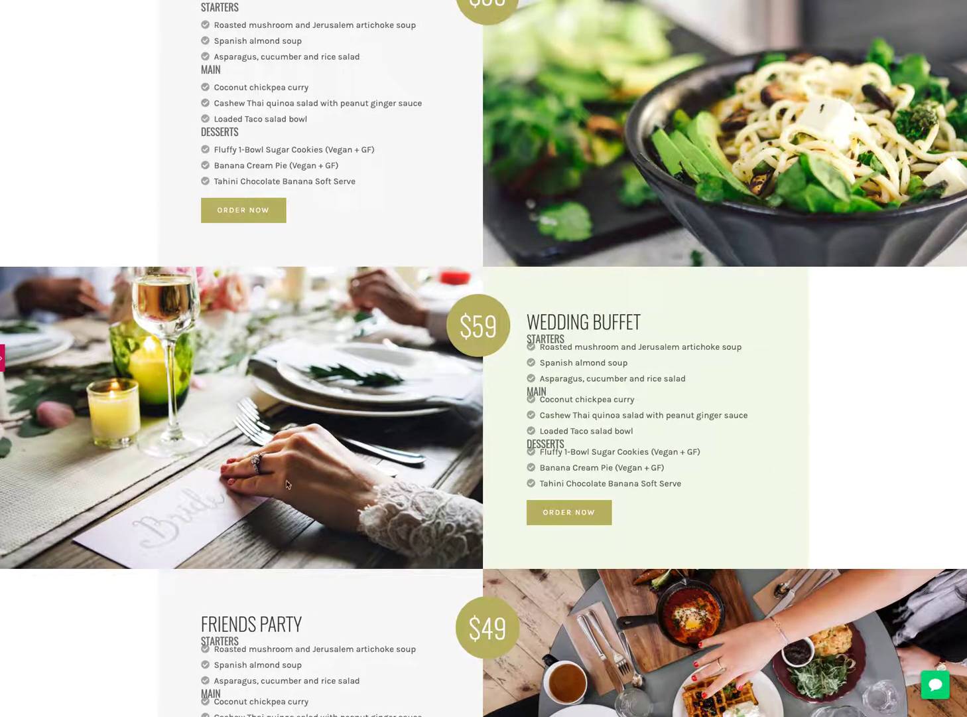
pyautogui.click(3, 363)
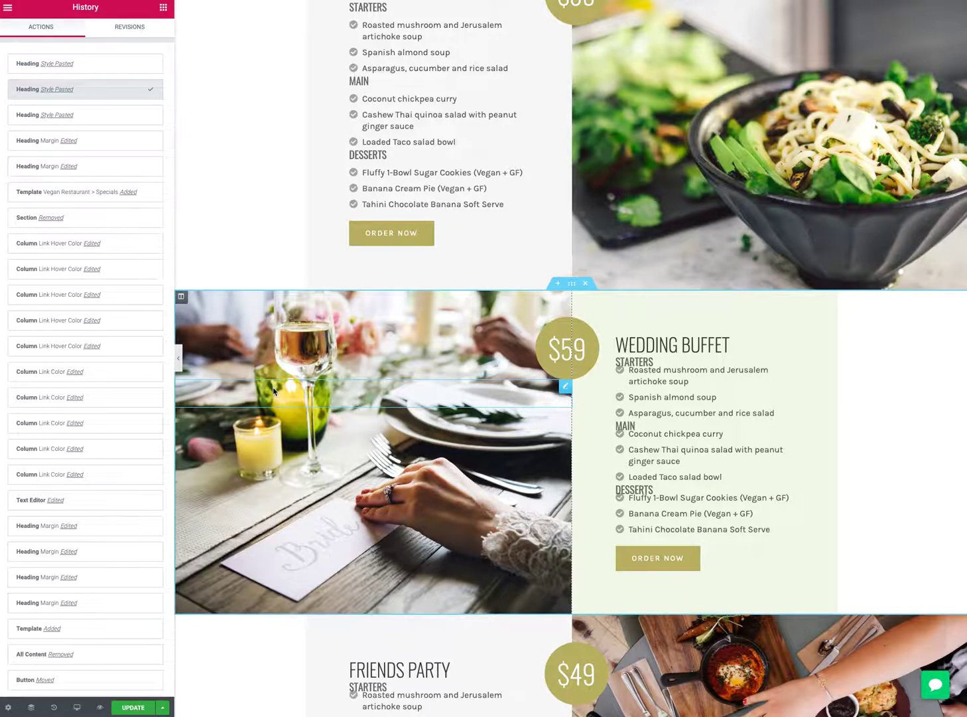
pyautogui.press('super+question')
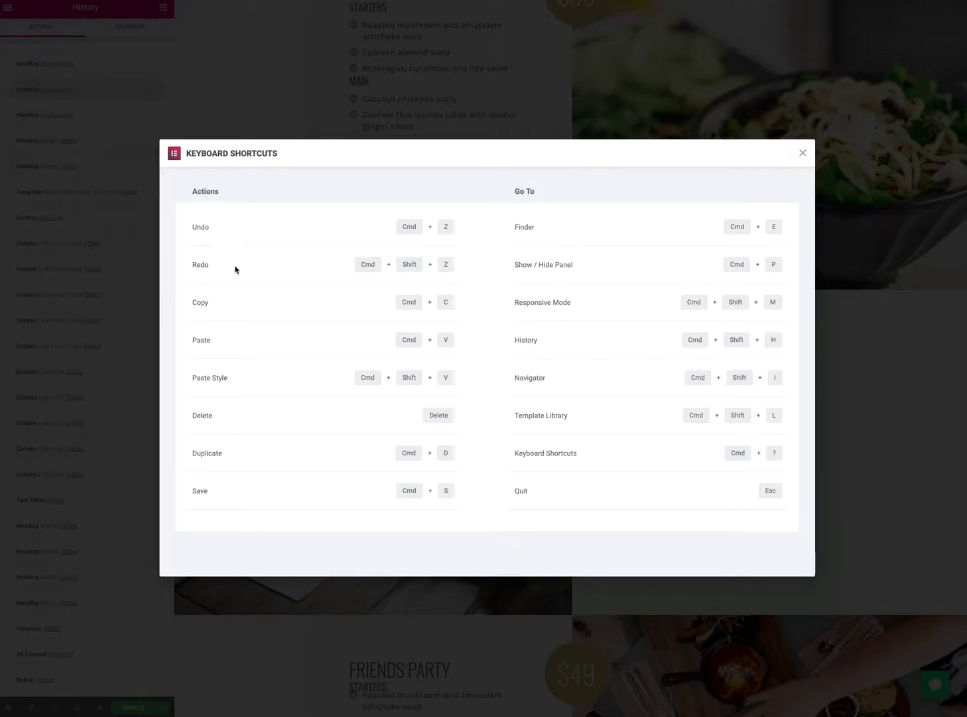
pyautogui.press('Escape')
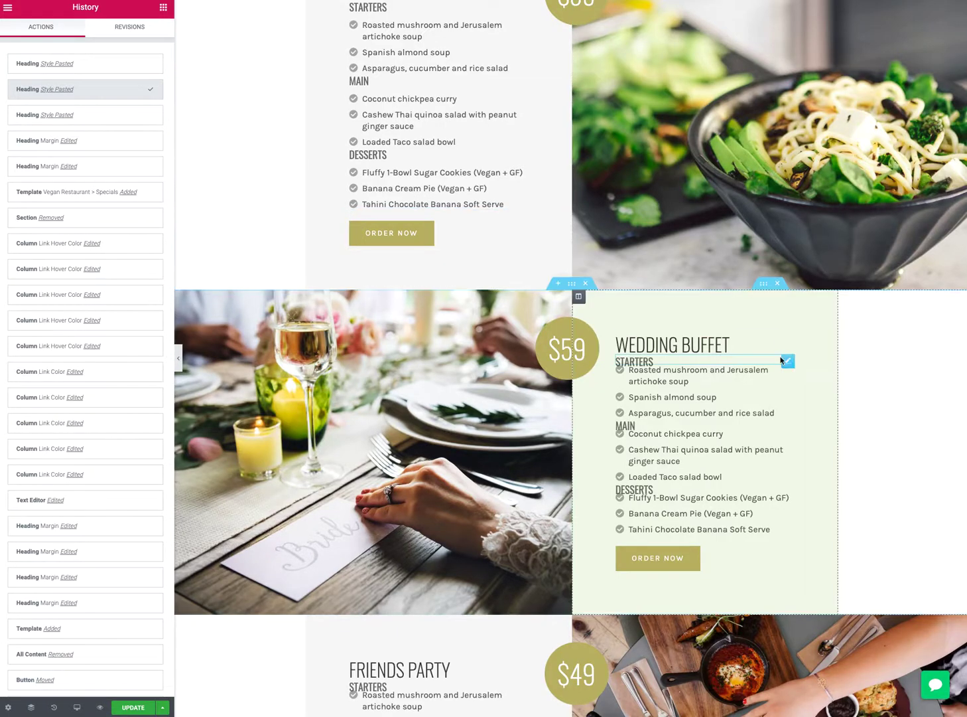
# Scroll the page preview back up to the top
pyautogui.scroll(7, 819, 382)
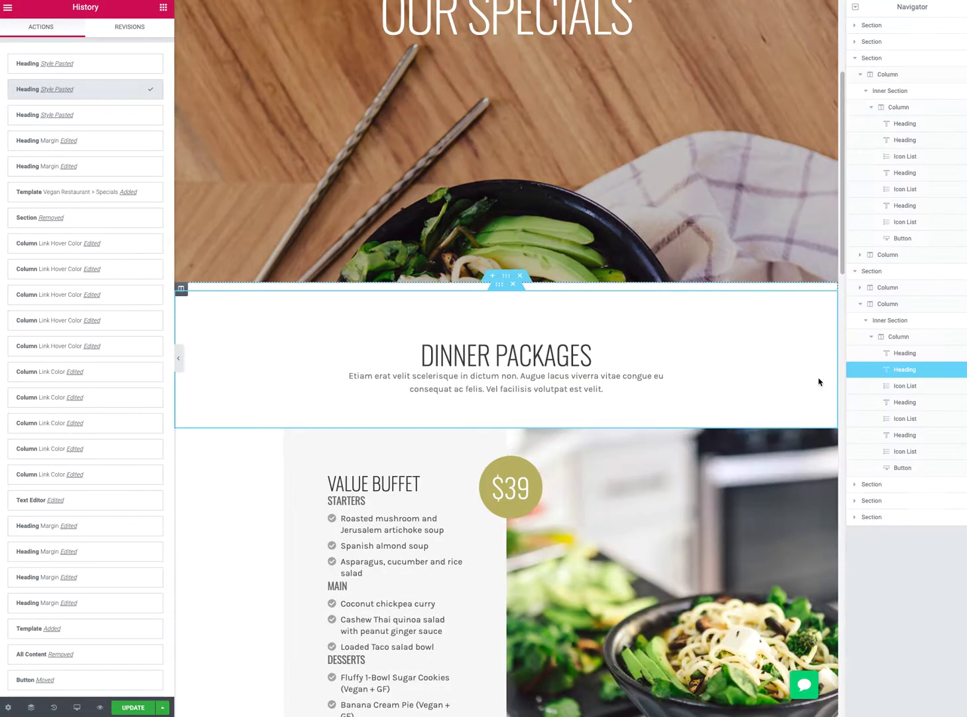